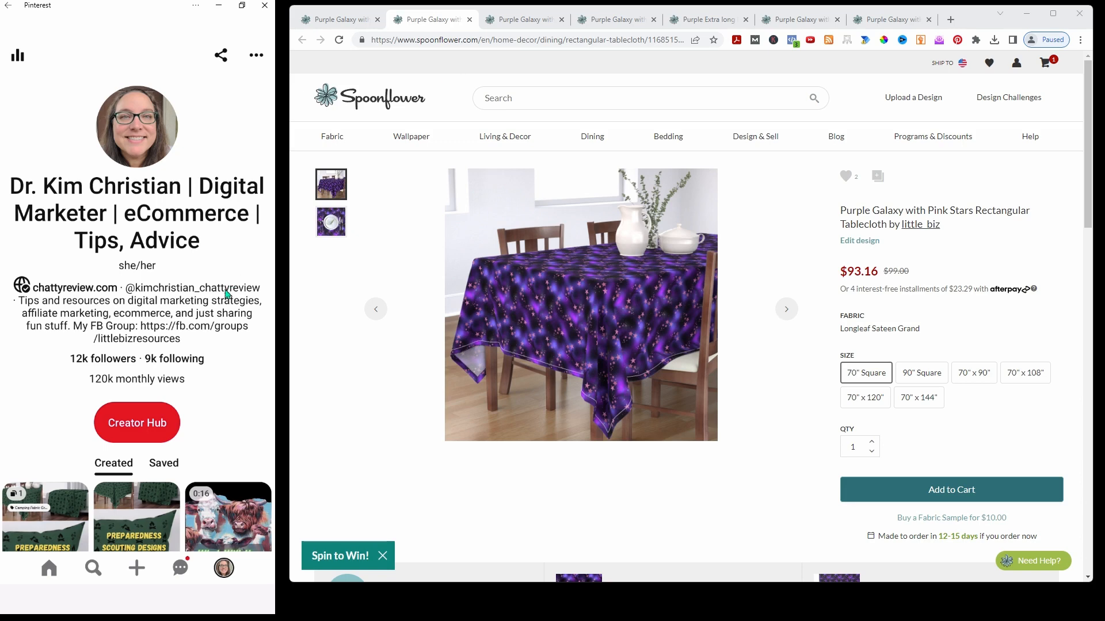
Start an Idea Pin with the Purple Galaxy images in this order: Sheet Set, Body Pillow, Duvet Cover, Table Cloth, Curtain, Fabric
{"action": "left_click", "coordinate": [137, 571]}
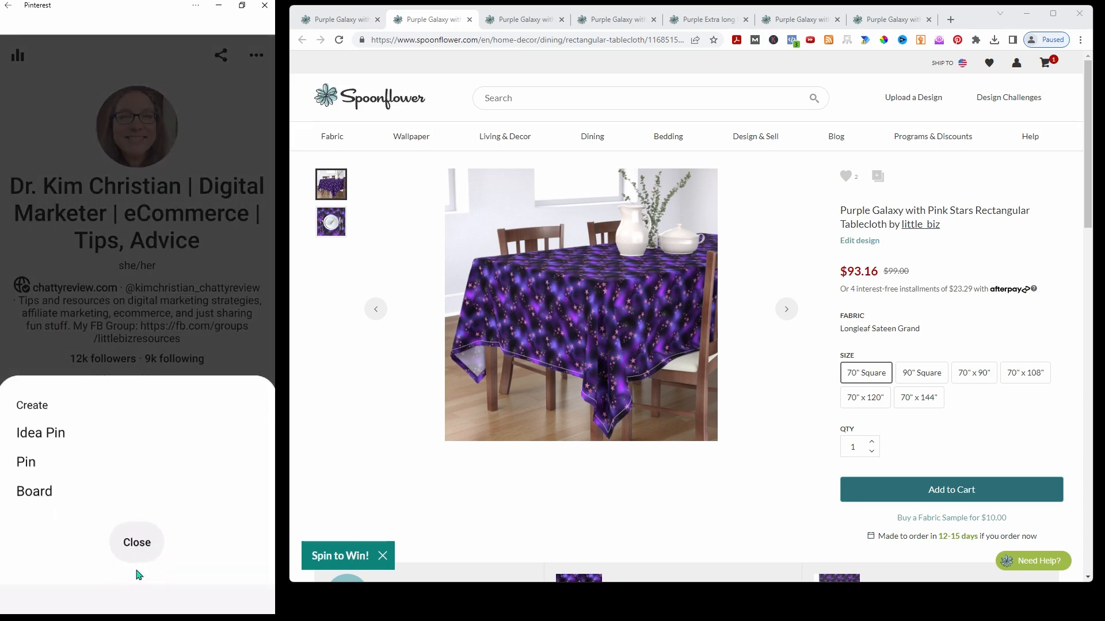
{"action": "left_click", "coordinate": [57, 438]}
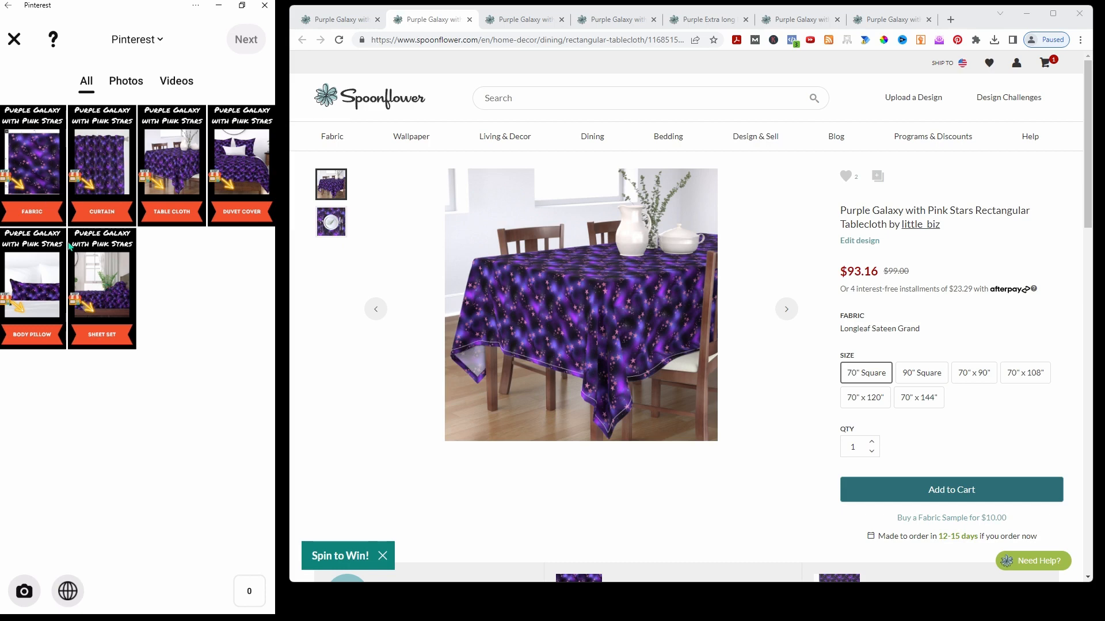
{"action": "left_click", "coordinate": [105, 276]}
{"action": "left_click", "coordinate": [26, 275]}
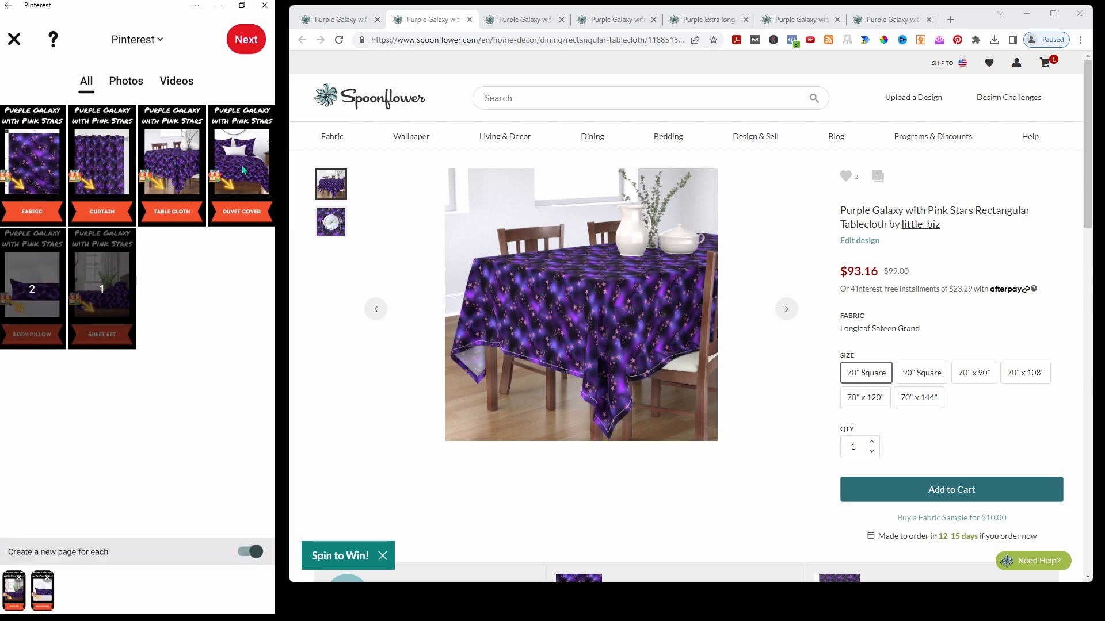
{"action": "left_click", "coordinate": [242, 164]}
{"action": "left_click", "coordinate": [172, 160]}
{"action": "left_click", "coordinate": [102, 159]}
{"action": "left_click", "coordinate": [32, 157]}
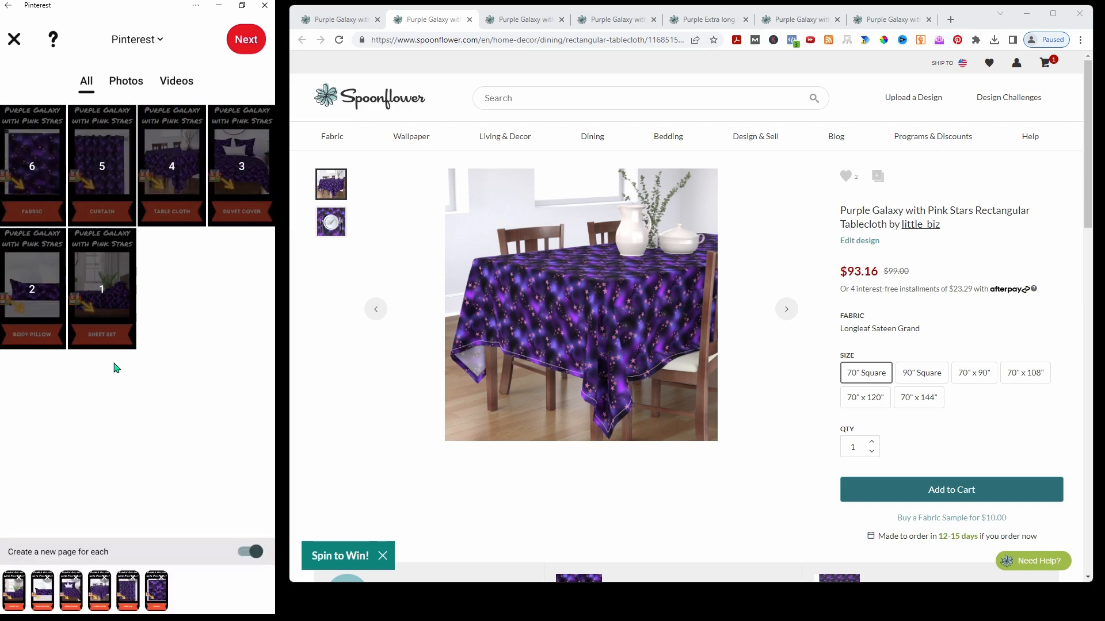
{"action": "left_click", "coordinate": [248, 41]}
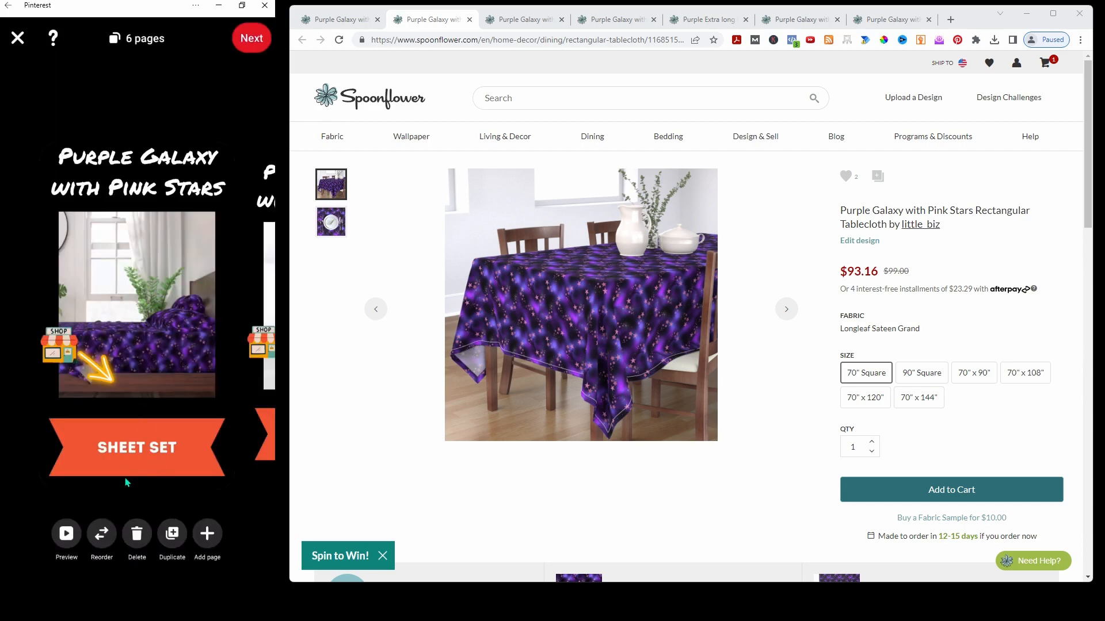
Add a product sticker to the Sheet Set page using the link copied from Spoonflower's Purple Galaxy with Pink Stars Sheet Set listing
{"action": "left_click", "coordinate": [132, 331]}
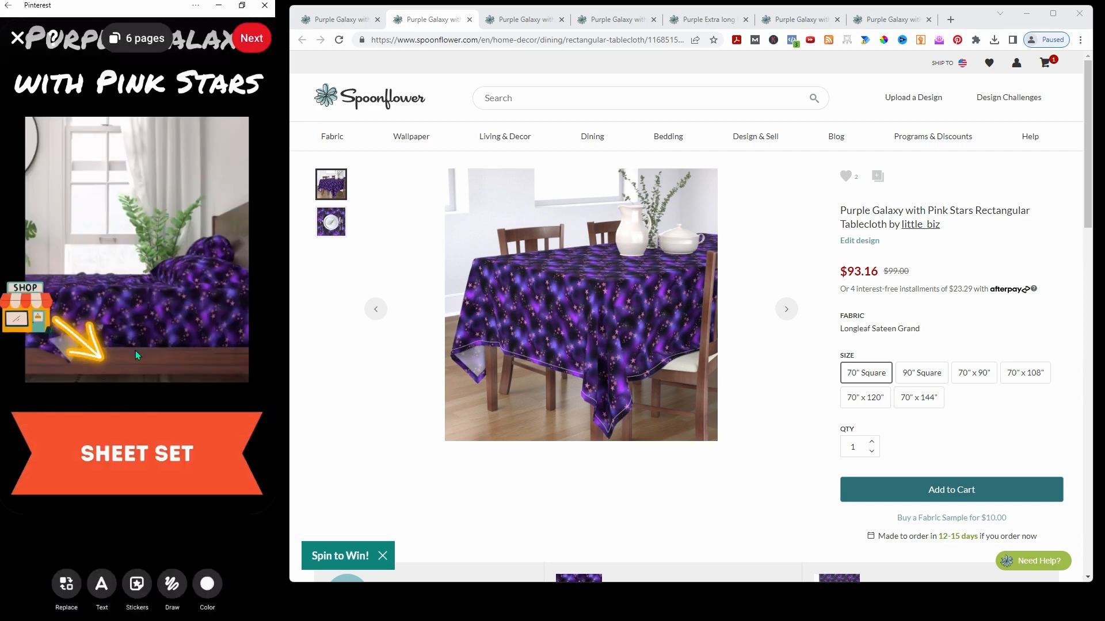
{"action": "left_click", "coordinate": [137, 586]}
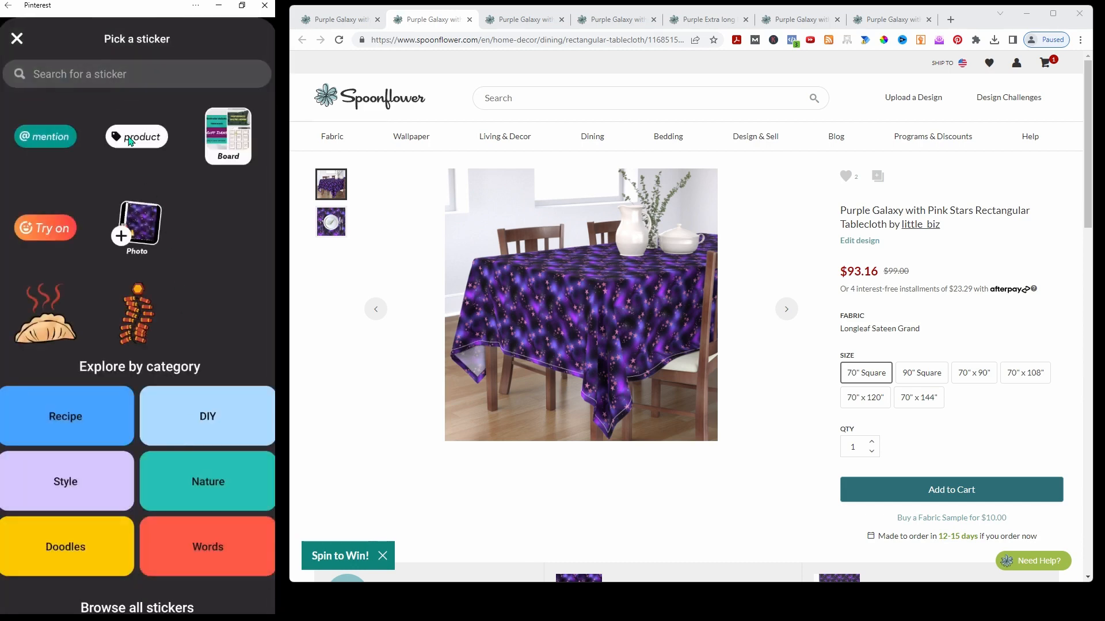
{"action": "left_click", "coordinate": [131, 141]}
{"action": "left_click", "coordinate": [545, 23]}
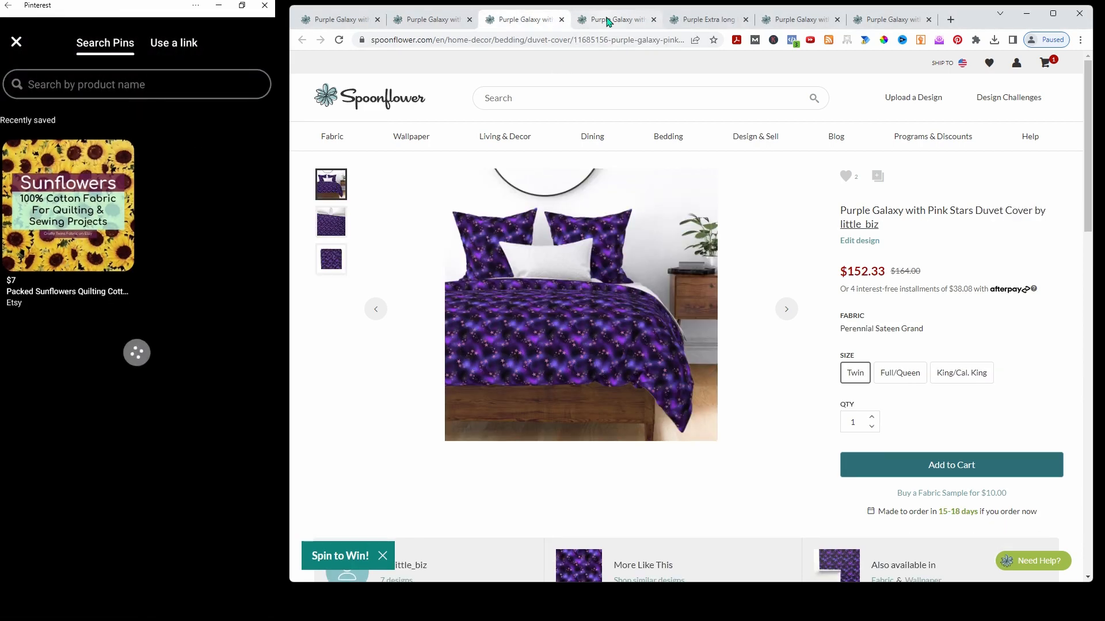
{"action": "left_click", "coordinate": [609, 22]}
{"action": "left_click", "coordinate": [476, 42]}
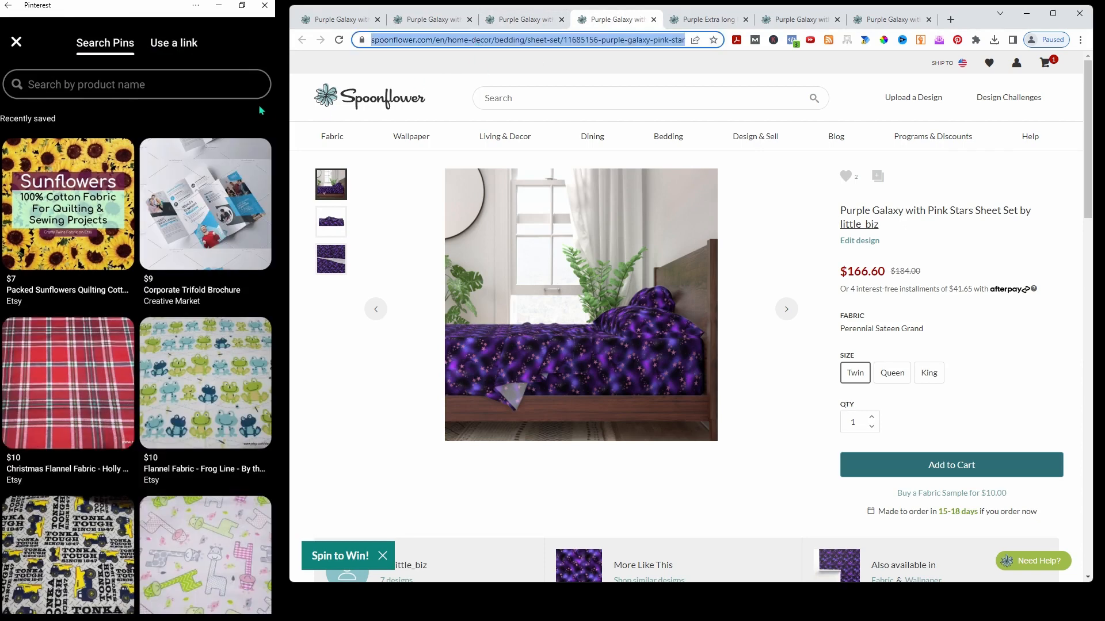
{"action": "left_click", "coordinate": [183, 45]}
{"action": "left_click", "coordinate": [125, 87]}
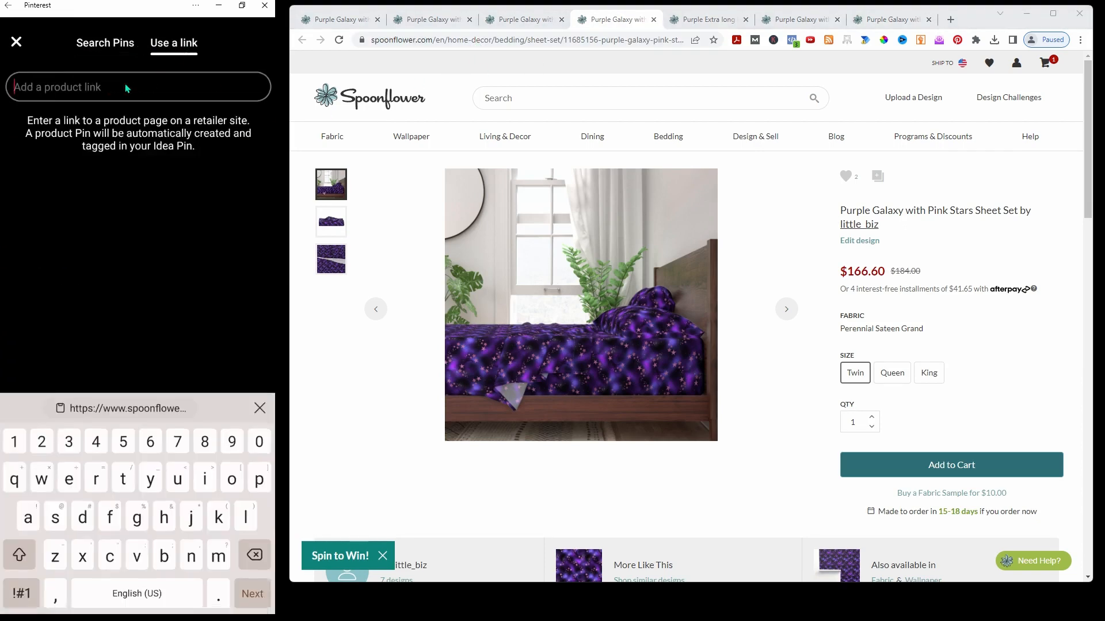
{"action": "type", "text": "https://www.spoonflower.com/en/home-decor/bedding/sheet-set/11685156-purple-galaxy-pink-stars-by-little_biz"}
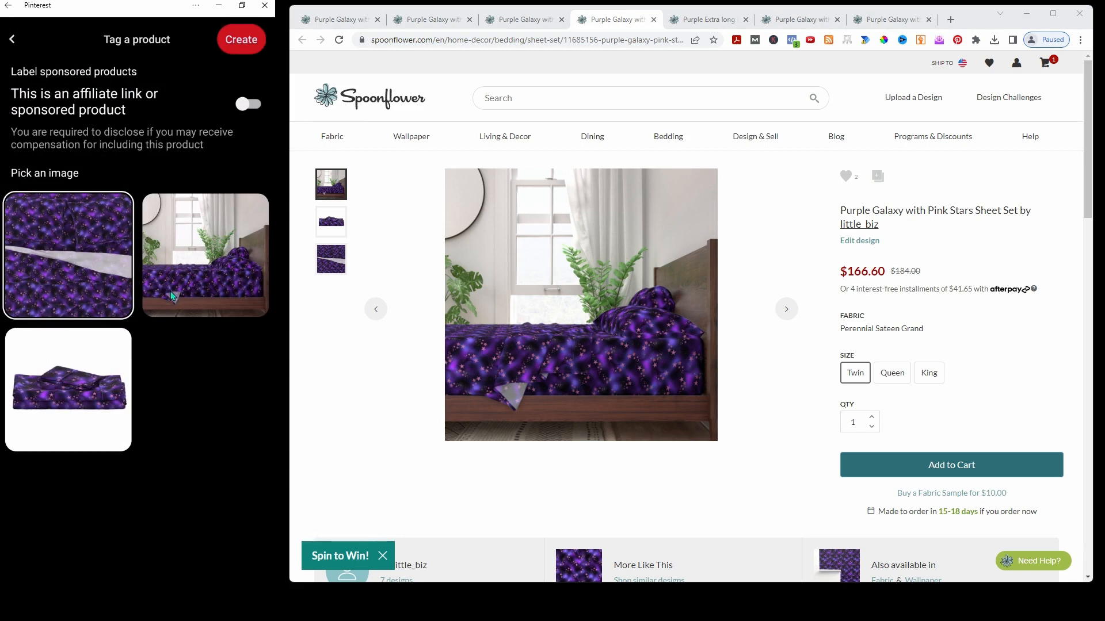
Create the product tag with the bedroom photo as its image and label it as an affiliate or sponsored product
{"action": "left_click", "coordinate": [176, 272]}
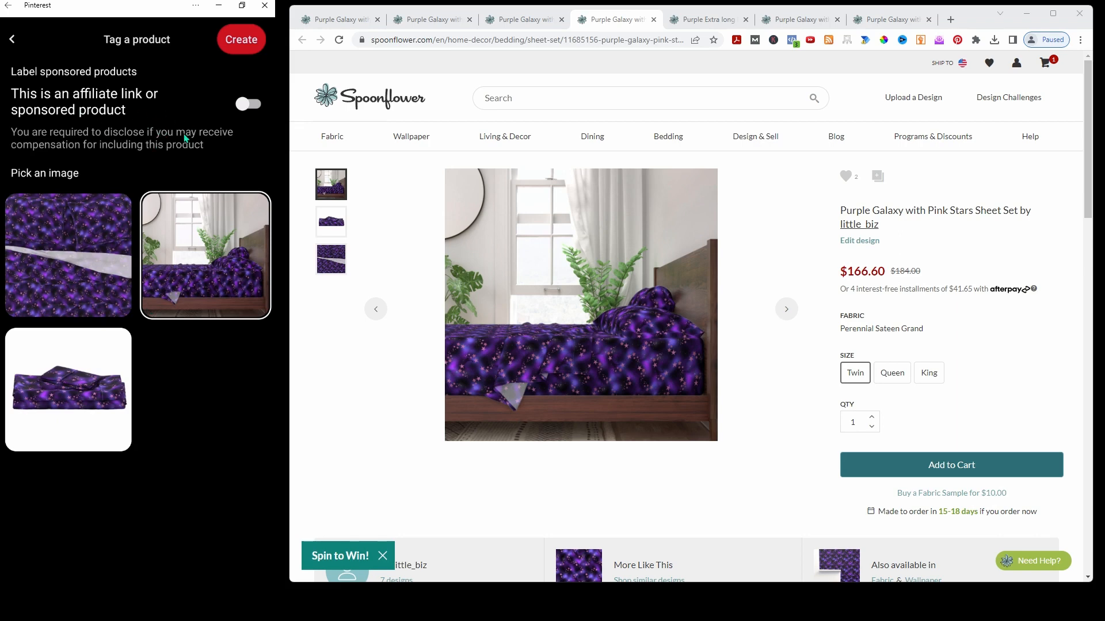
{"action": "left_click", "coordinate": [242, 109]}
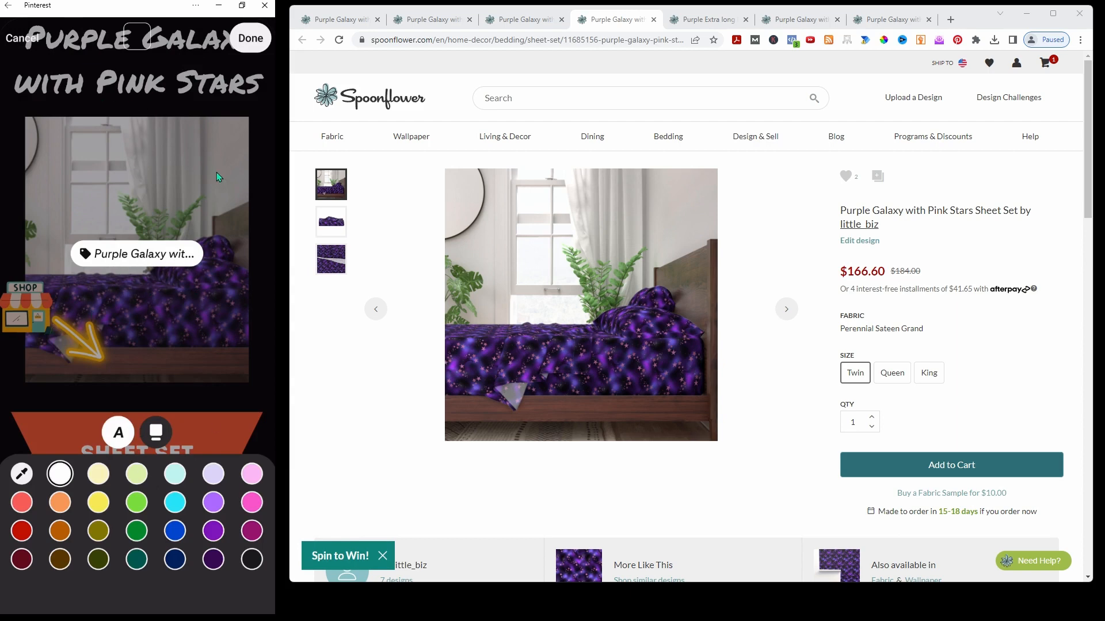
{"action": "left_click", "coordinate": [266, 36]}
Position the product tag by the arrow's tip just above the Sheet Set banner and return to the page overview
{"action": "left_click_drag", "start_coordinate": [132, 259], "coordinate": [186, 383]}
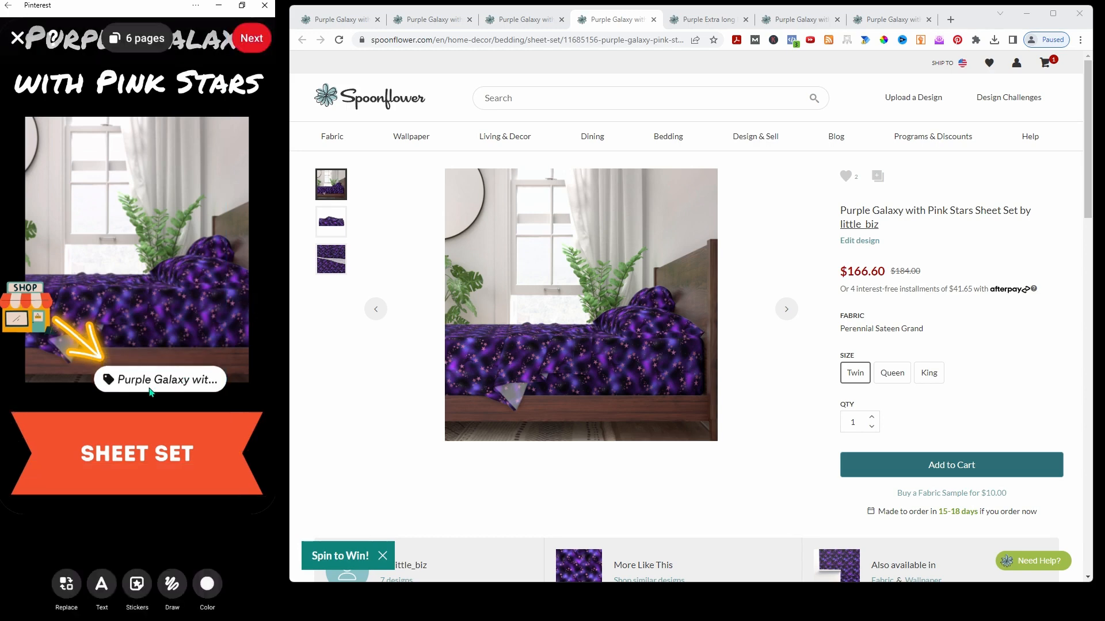
{"action": "left_click", "coordinate": [132, 45]}
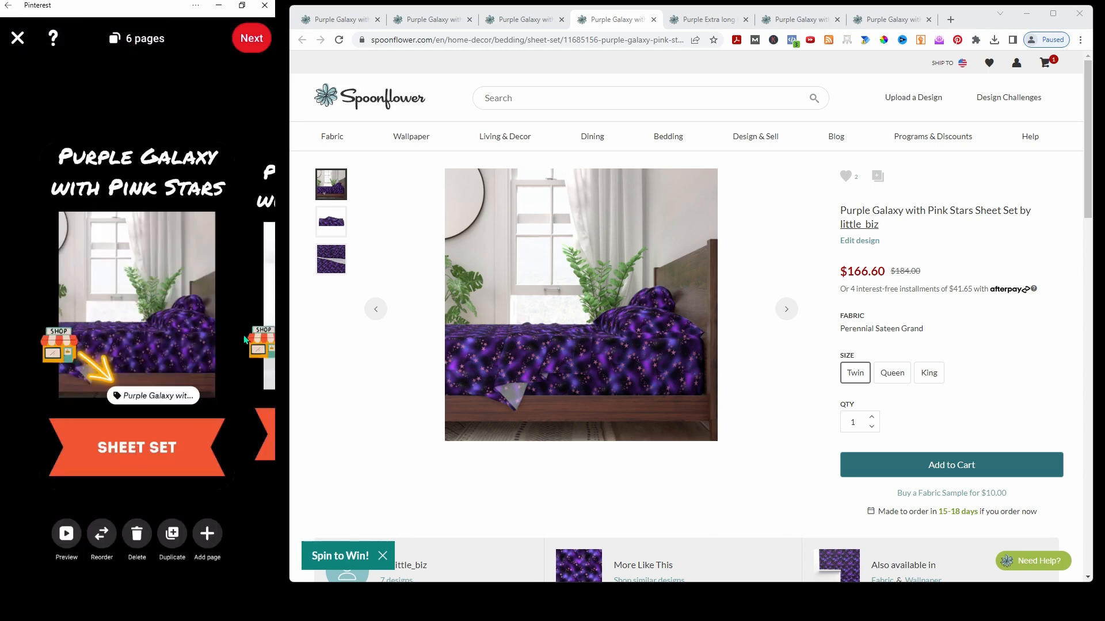
Open the Body Pillow page of the Idea Pin for editing
{"action": "left_click_drag", "start_coordinate": [238, 282], "coordinate": [180, 302]}
{"action": "left_click_drag", "start_coordinate": [257, 318], "coordinate": [33, 305]}
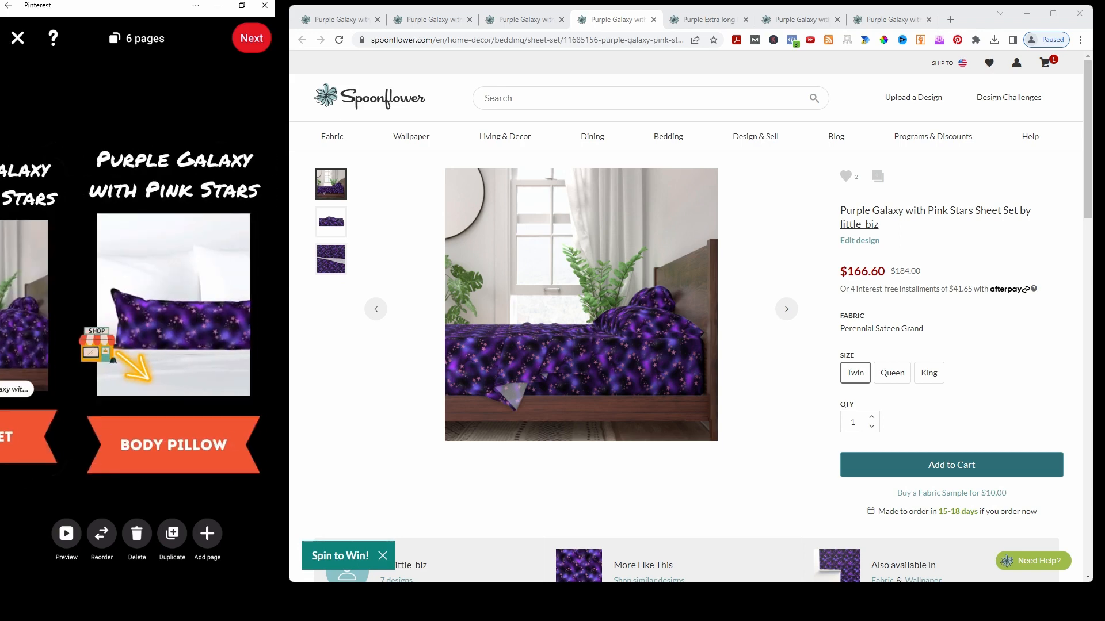
{"action": "left_click", "coordinate": [167, 311]}
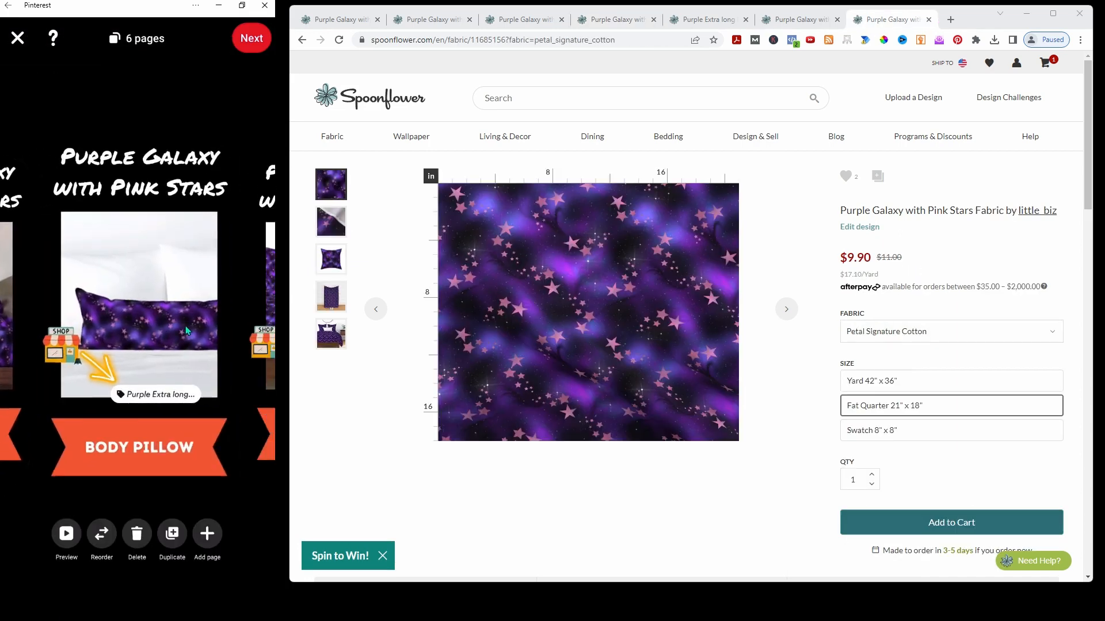
Review the tagged pages from Body Pillow through Curtain and continue to the Idea Pin's finishing touches
{"action": "left_click_drag", "start_coordinate": [185, 326], "coordinate": [109, 339]}
{"action": "left_click_drag", "start_coordinate": [213, 374], "coordinate": [147, 378]}
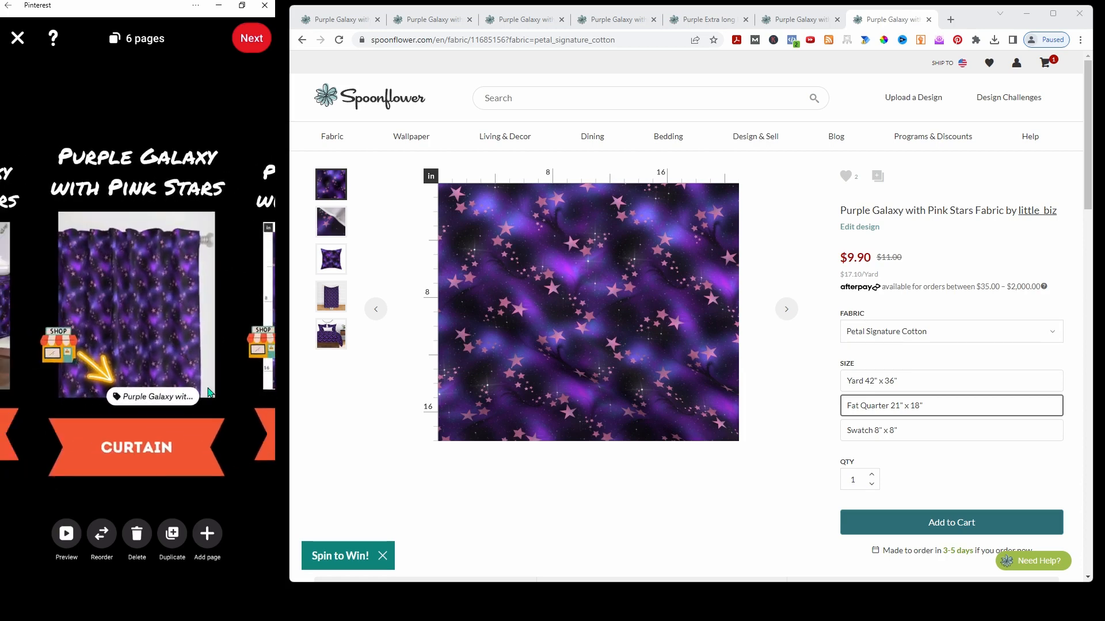
{"action": "left_click", "coordinate": [257, 41]}
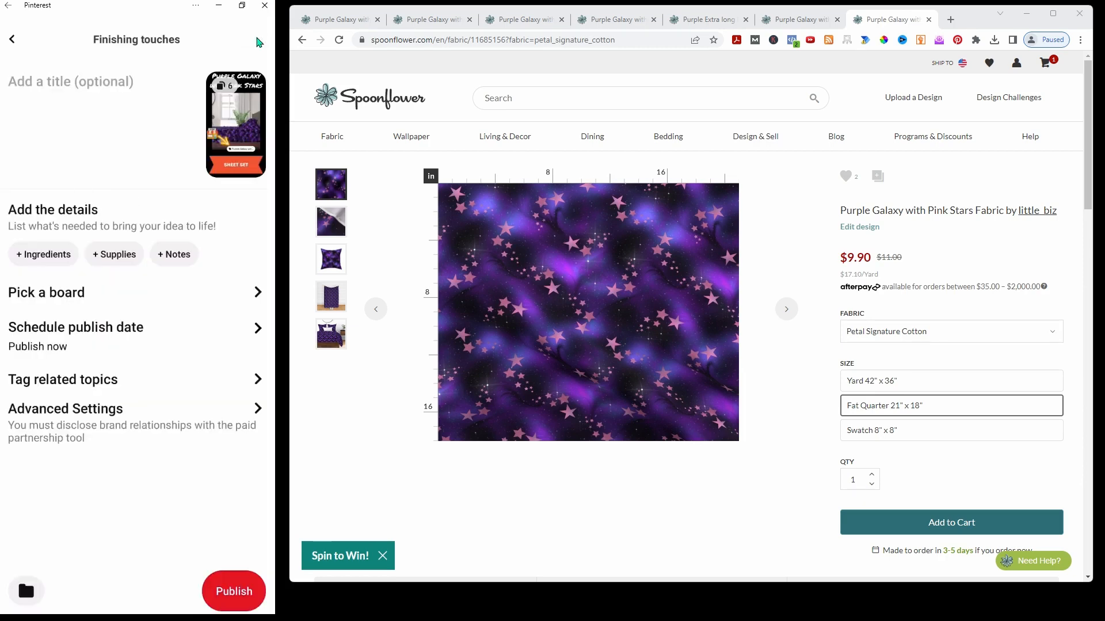
Title the Idea Pin "Purple Galaxy with Pink Stars Home Decor Items"
{"action": "left_click", "coordinate": [99, 82]}
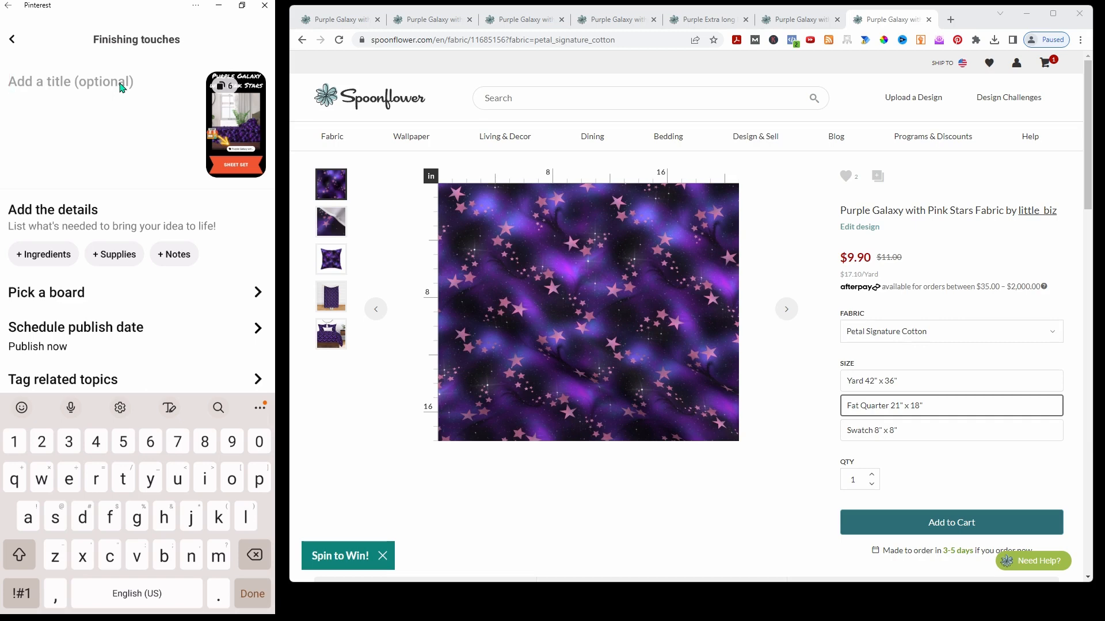
{"action": "type", "text": "Purple "}
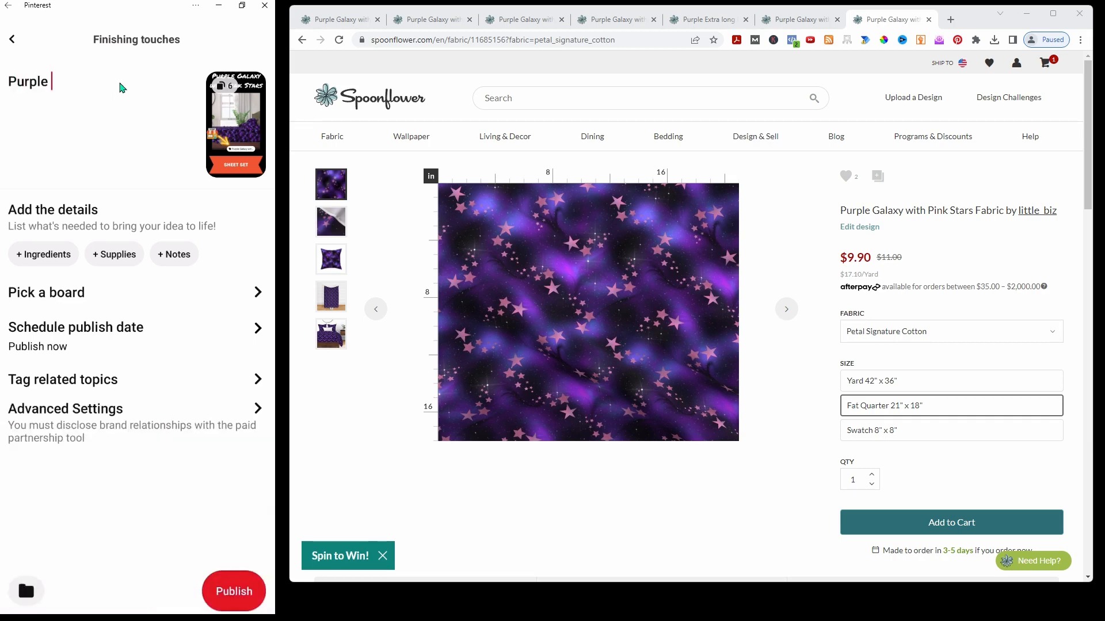
{"action": "type", "text": "Galaxy with Pink Sta"}
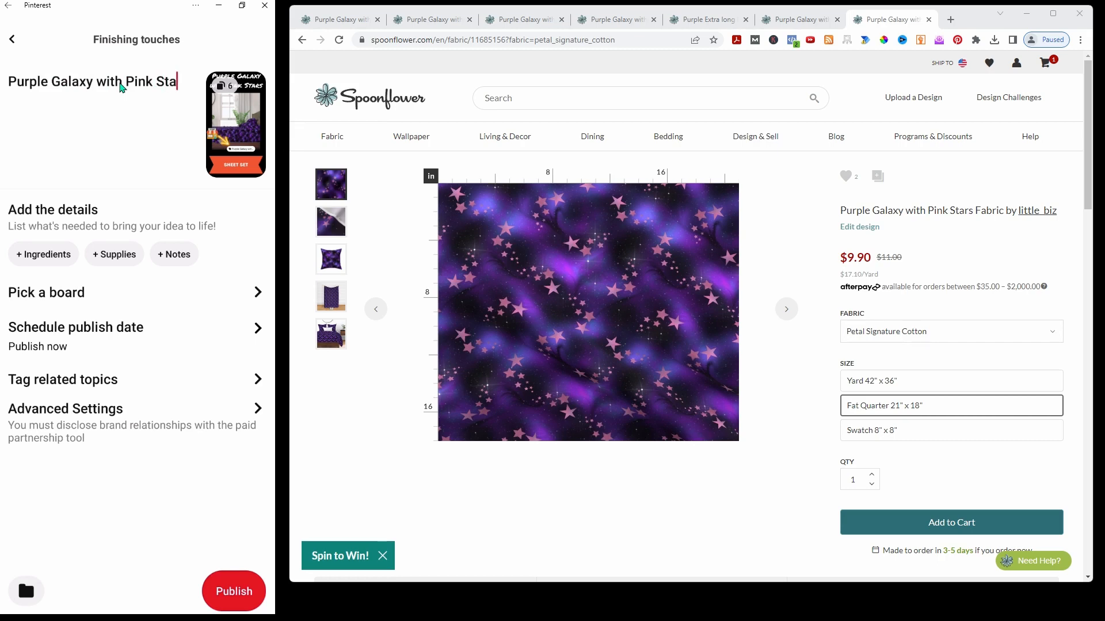
{"action": "type", "text": "rs Home Decor Items"}
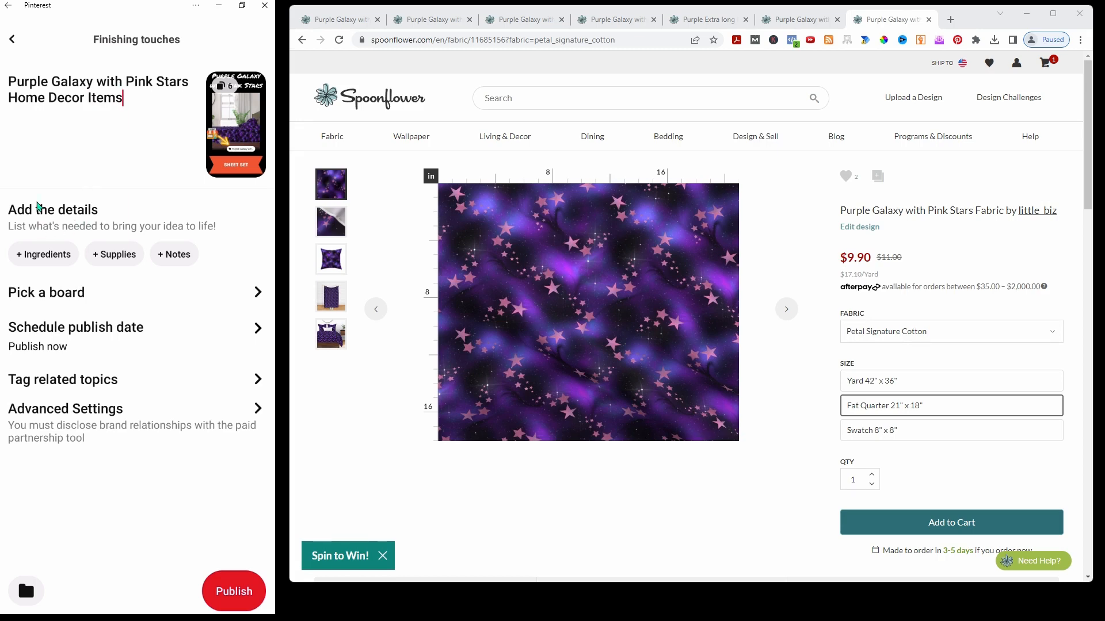
Assign the Idea Pin to the "Gift Ideas | Unique Gift Ideas" board and publish it without tagging topics
{"action": "left_click", "coordinate": [82, 296]}
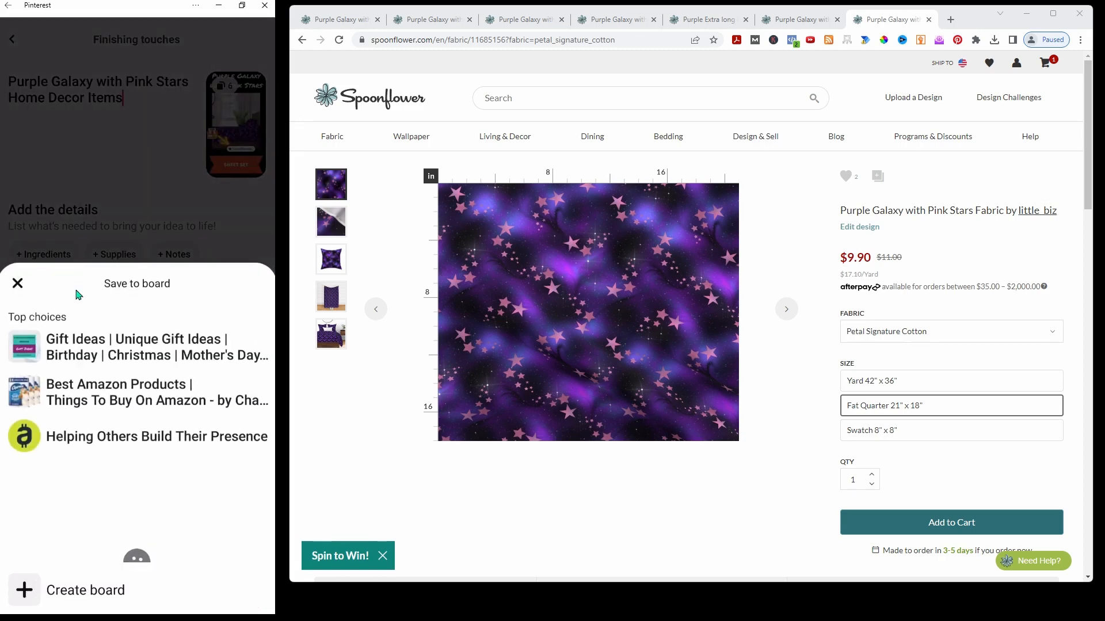
{"action": "left_click", "coordinate": [85, 357]}
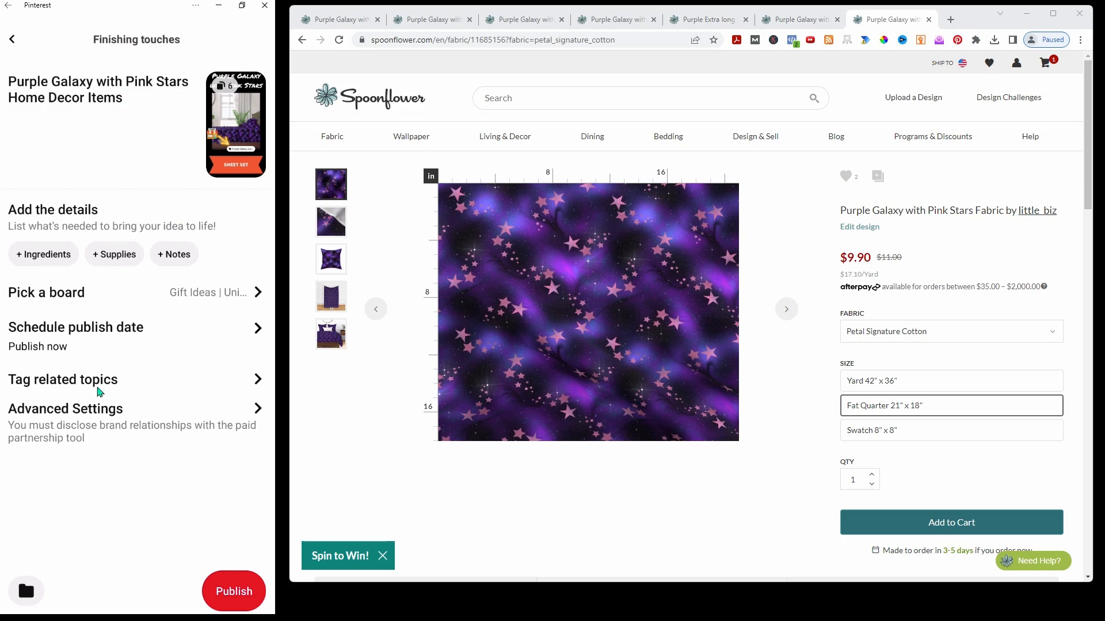
{"action": "left_click", "coordinate": [200, 380]}
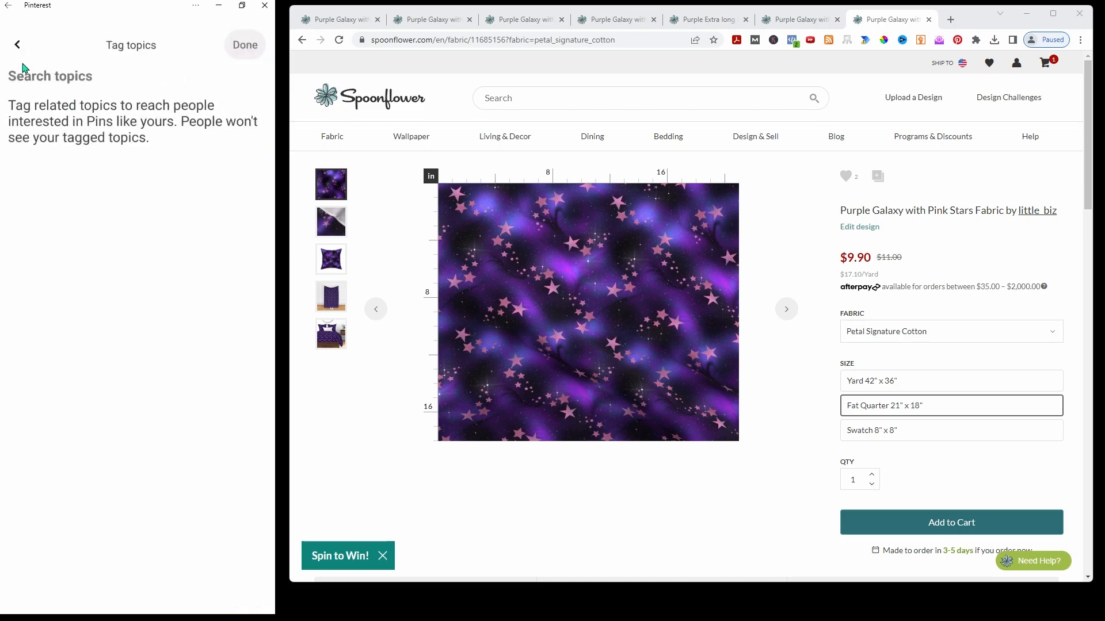
{"action": "left_click", "coordinate": [18, 44]}
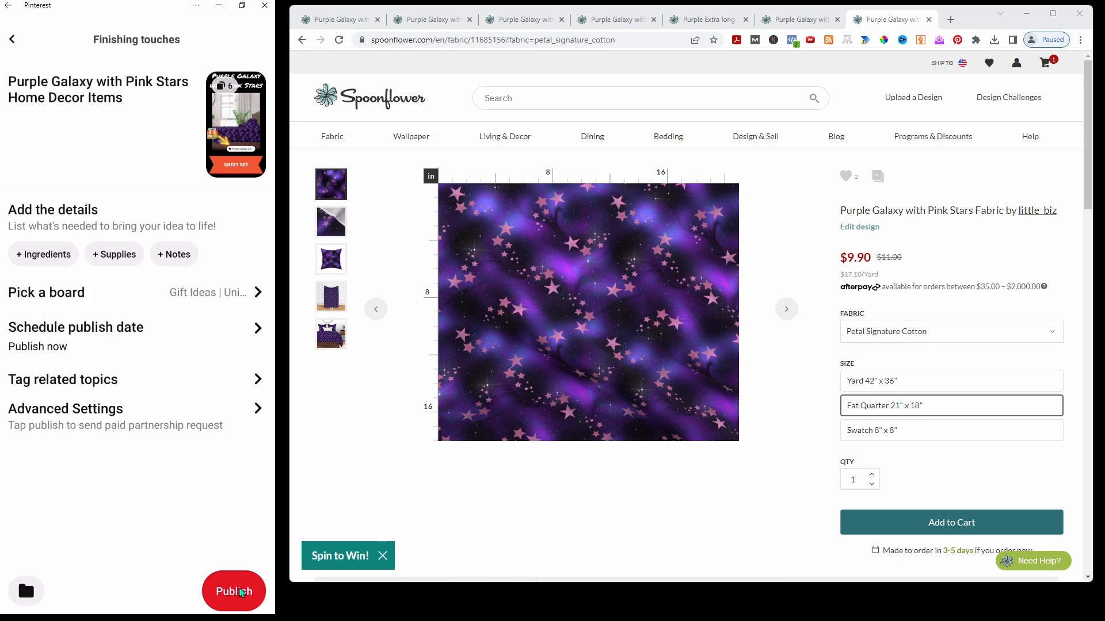
{"action": "left_click", "coordinate": [236, 591]}
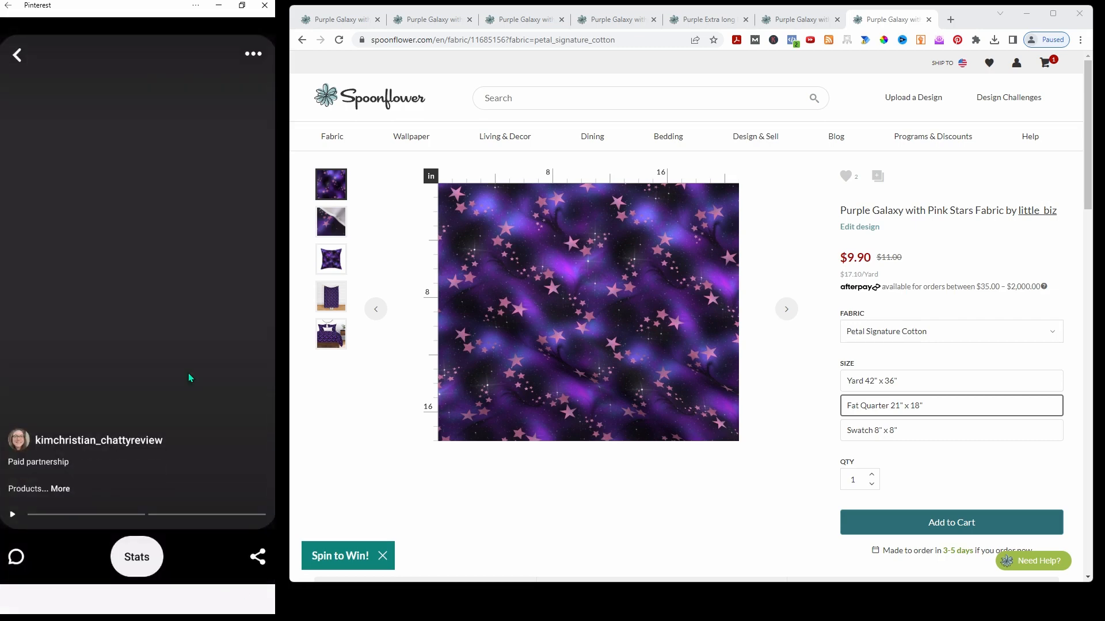
Follow the Sheet Set tag in the published pin through to its Spoonflower product page, dismissing the Spin for Gold offer
{"action": "left_click", "coordinate": [174, 396]}
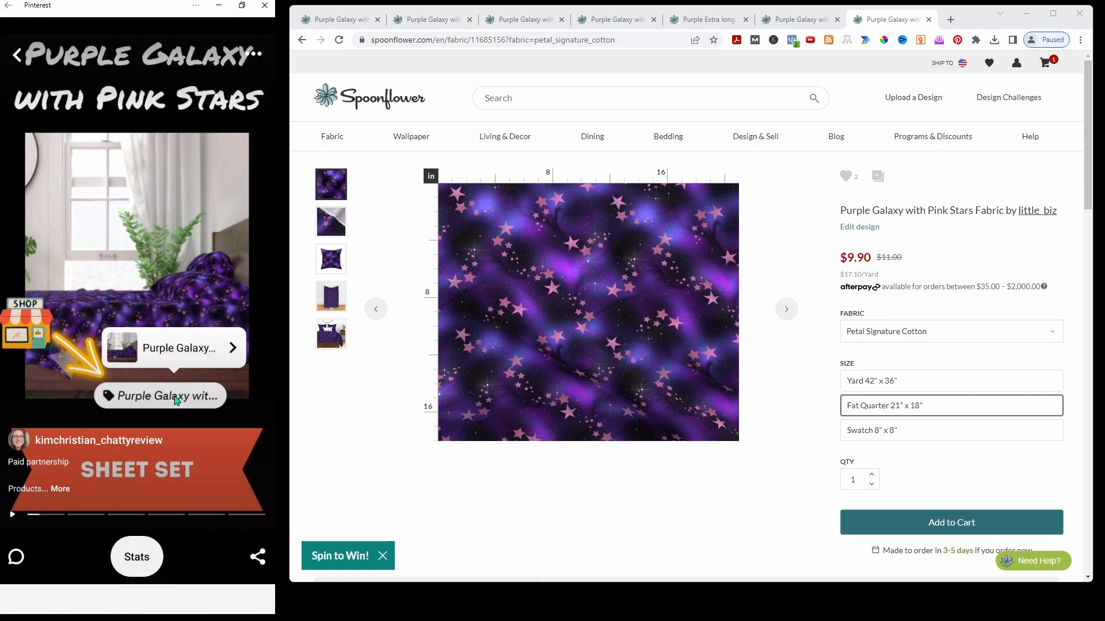
{"action": "left_click", "coordinate": [168, 349]}
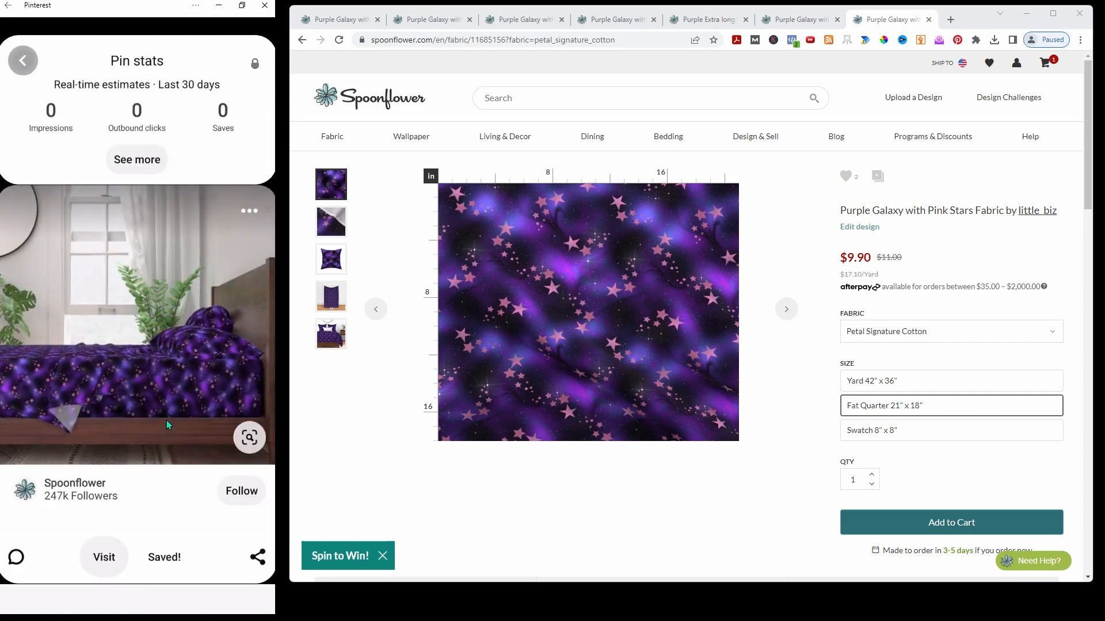
{"action": "scroll", "coordinate": [167, 423], "scroll_direction": "down", "scroll_amount": 1}
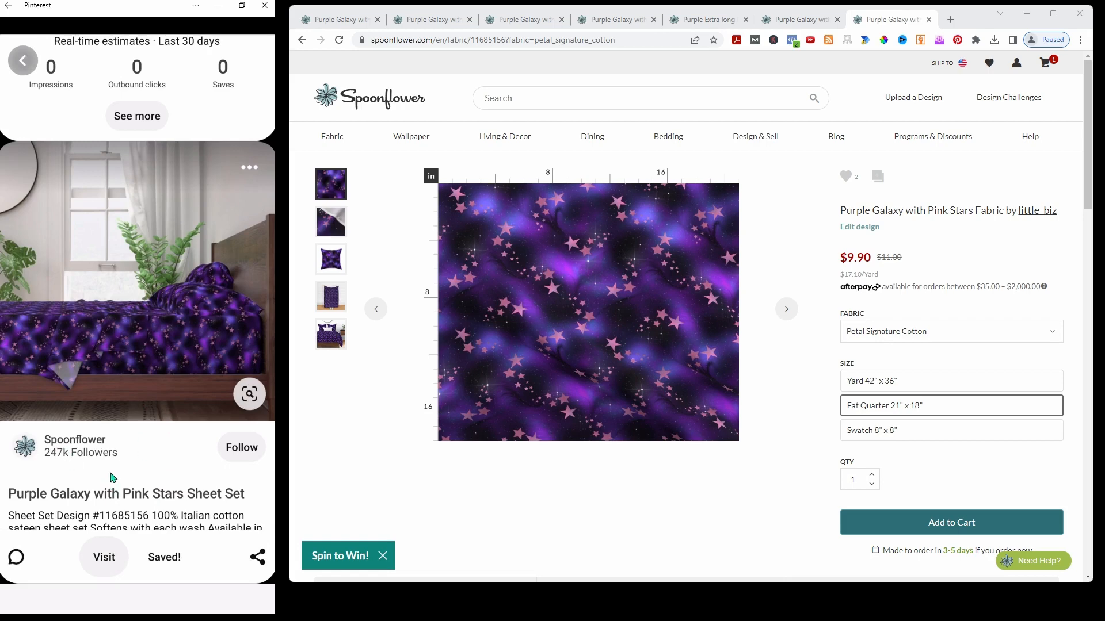
{"action": "scroll", "coordinate": [112, 478], "scroll_direction": "down", "scroll_amount": 1}
{"action": "left_click", "coordinate": [99, 545]}
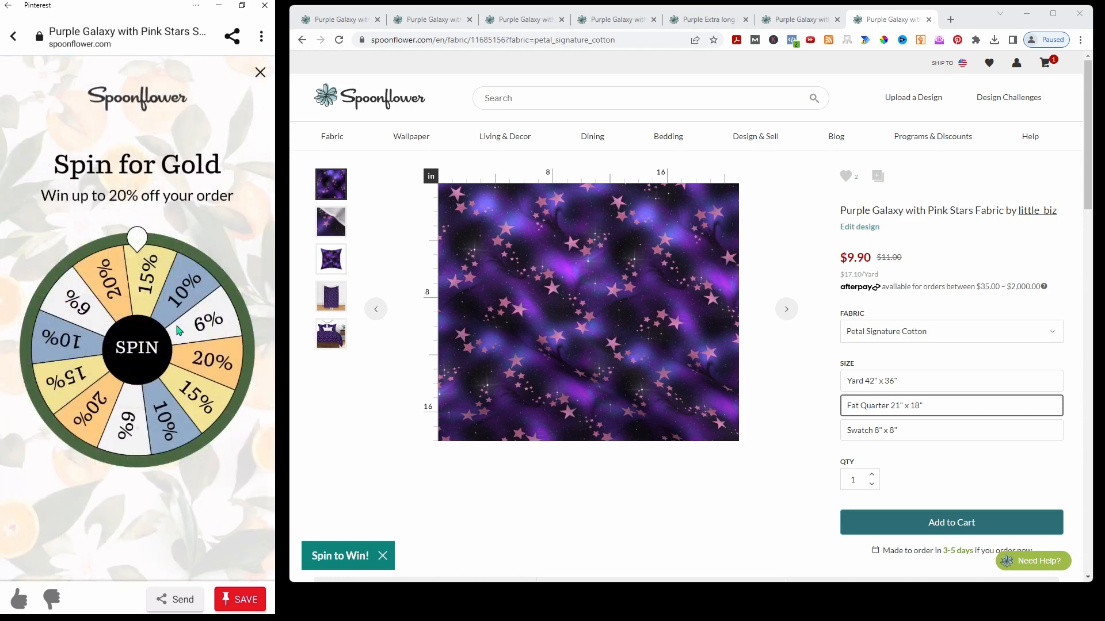
{"action": "left_click", "coordinate": [261, 73]}
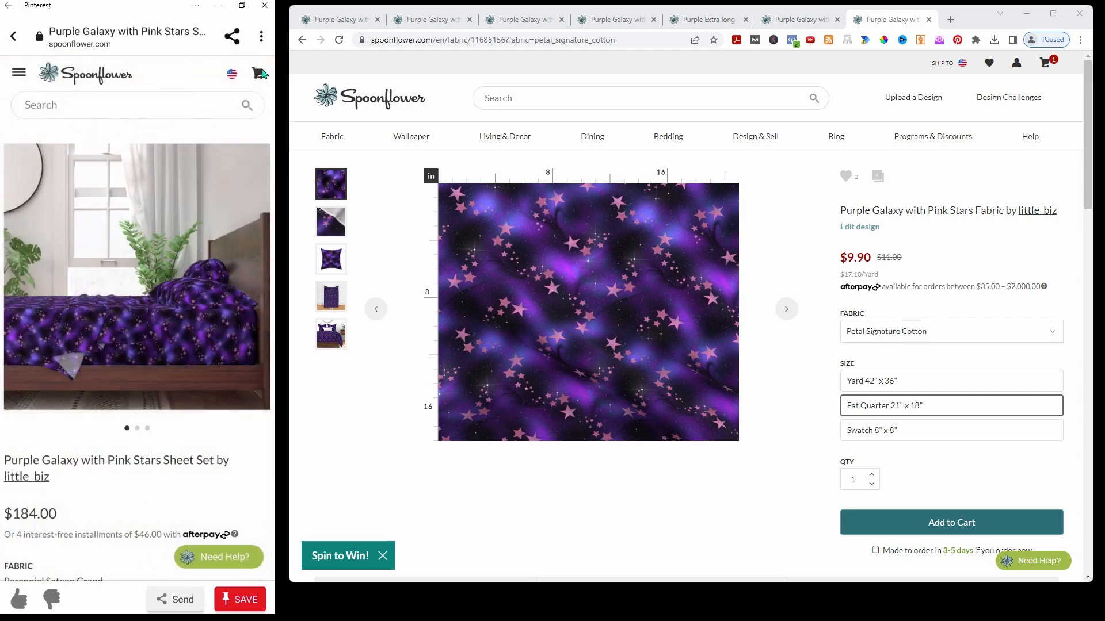